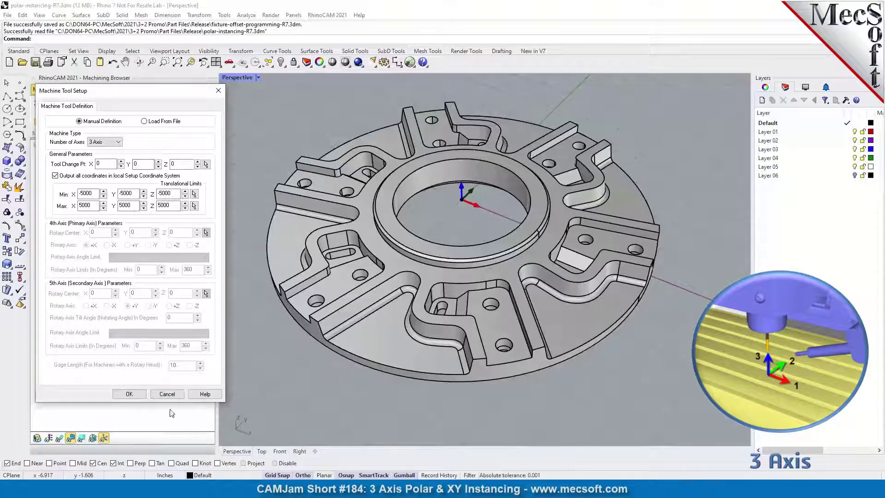
Step: Close the machine tool setup without changes and bring the whole part into view
{"action": "left_click", "coordinate": [168, 395]}
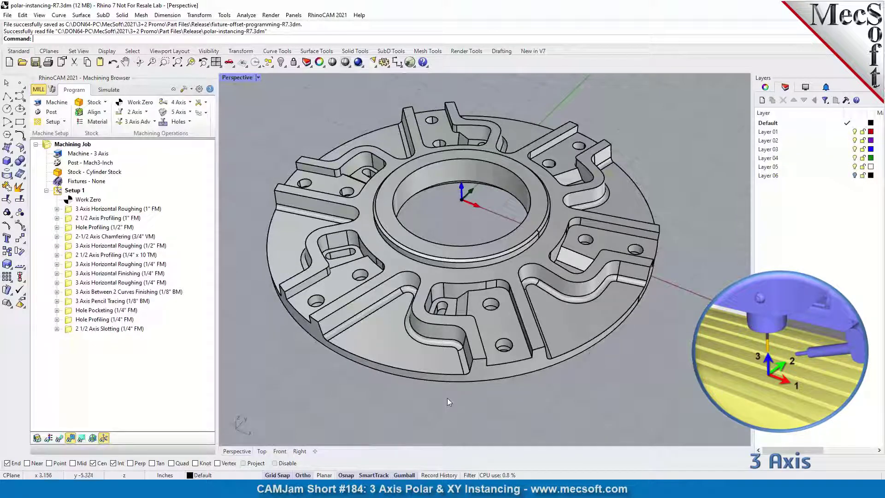
{"action": "scroll", "coordinate": [462, 398], "scroll_direction": "down", "scroll_amount": 2}
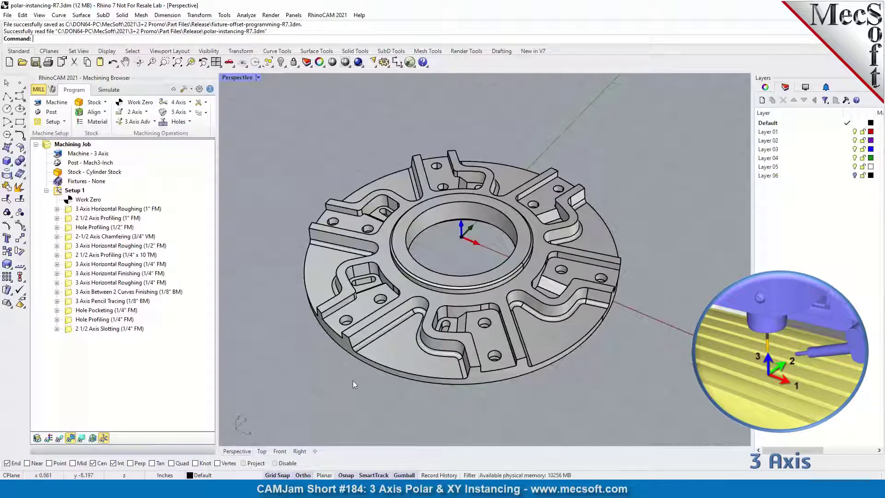
{"action": "mouse_move", "coordinate": [353, 381]}
{"action": "right_mouse_down"}
{"action": "mouse_move", "coordinate": [353, 370]}
{"action": "mouse_move", "coordinate": [352, 382]}
{"action": "right_mouse_up"}
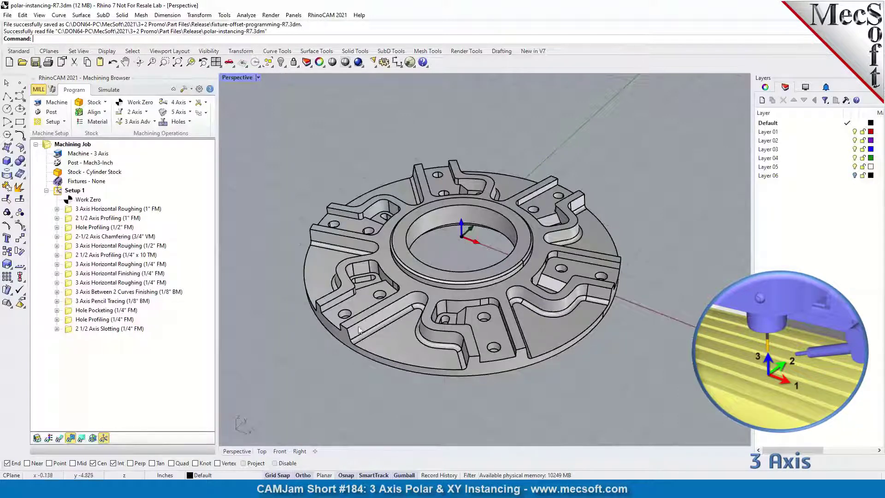
Step: Turn on toolpath display and review the first four operations, from the 1" horizontal roughing through the 3/4" chamfering
{"action": "left_click", "coordinate": [70, 210]}
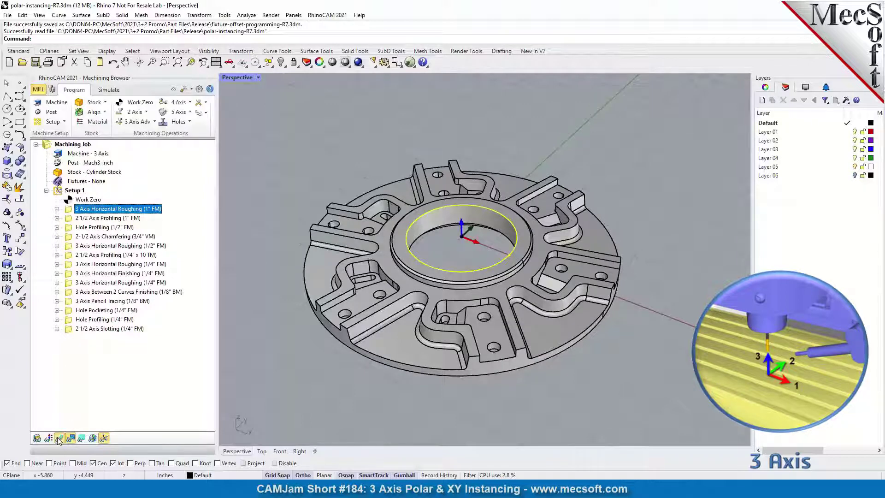
{"action": "left_click", "coordinate": [59, 439]}
{"action": "left_click", "coordinate": [70, 219]}
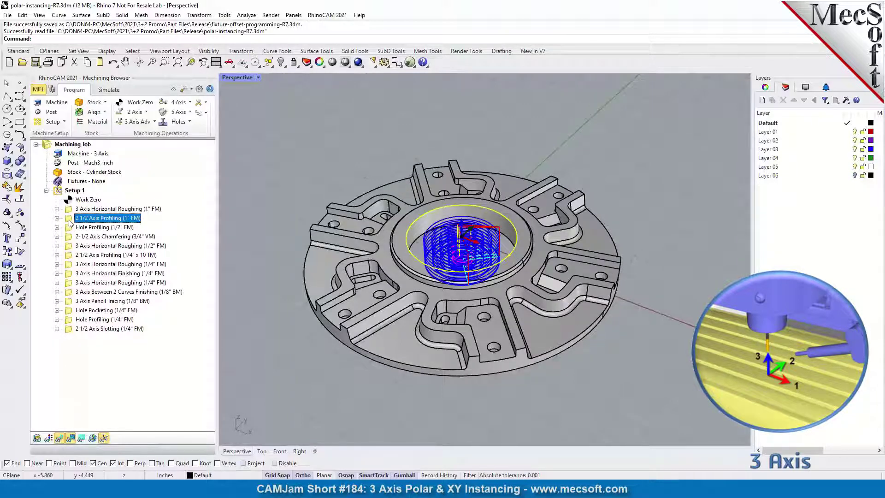
{"action": "left_click", "coordinate": [69, 229]}
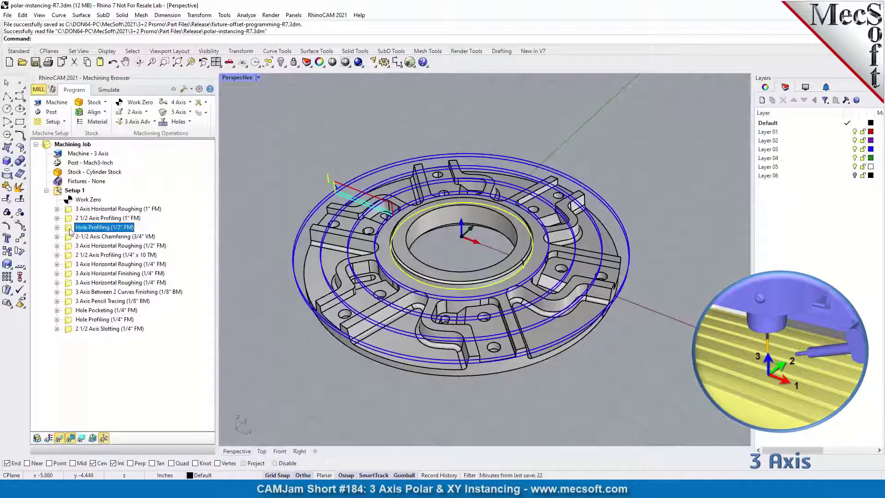
{"action": "left_click", "coordinate": [69, 238]}
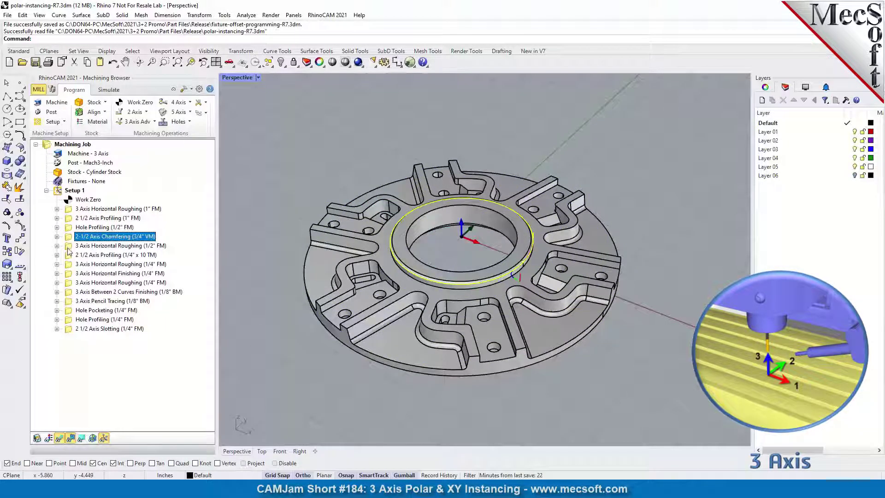
Step: Examine the toolpaths of the 1/2" horizontal roughing and the 1/4" x 10 TM profiling on the outer pocket
{"action": "left_click", "coordinate": [68, 247]}
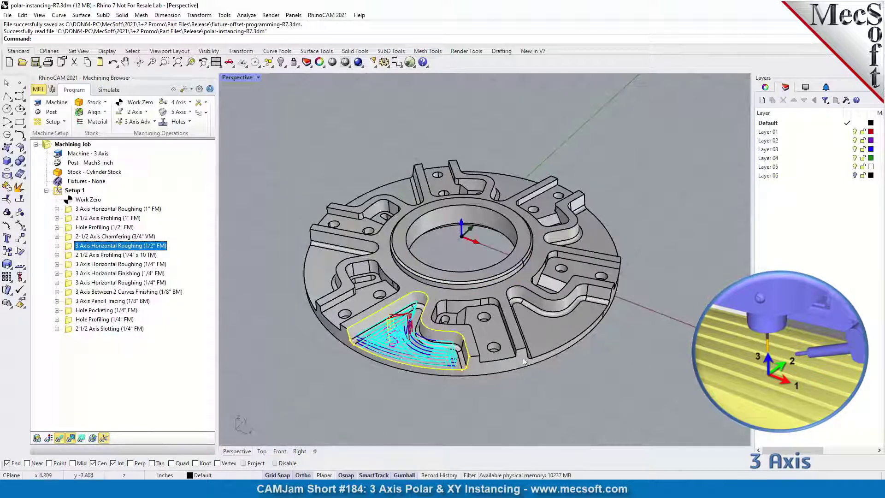
{"action": "left_click", "coordinate": [69, 256]}
{"action": "left_click", "coordinate": [68, 268]}
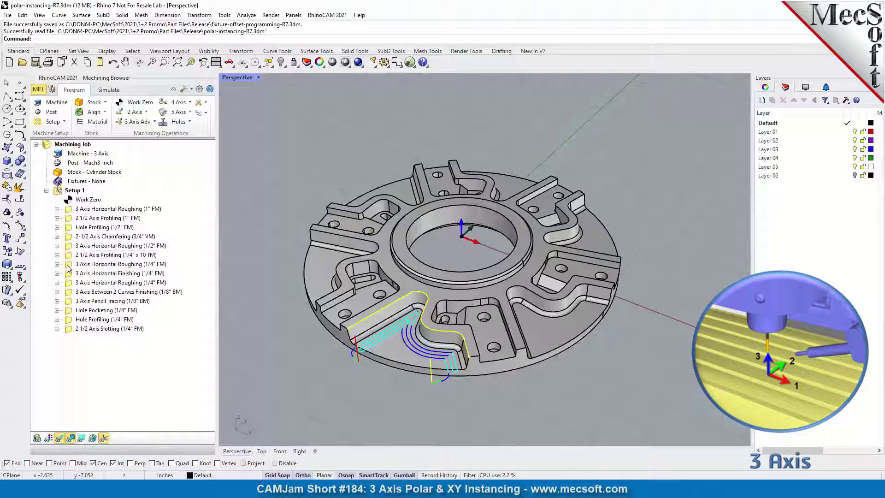
{"action": "left_click", "coordinate": [69, 256]}
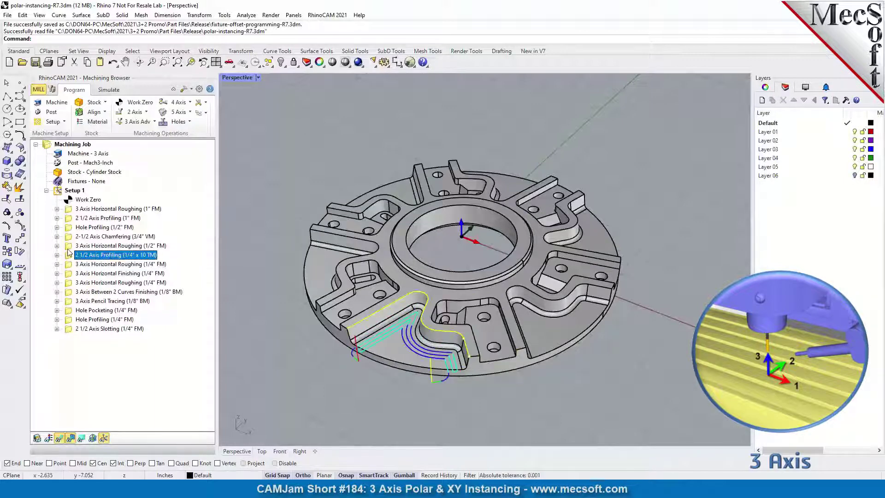
{"action": "left_click", "coordinate": [68, 249]}
{"action": "left_click", "coordinate": [69, 257]}
{"action": "left_click", "coordinate": [69, 256]}
Step: Examine the toolpaths of the remaining operations, from the first 1/4" horizontal roughing through the 2 1/2 axis slotting
{"action": "left_click", "coordinate": [70, 265]}
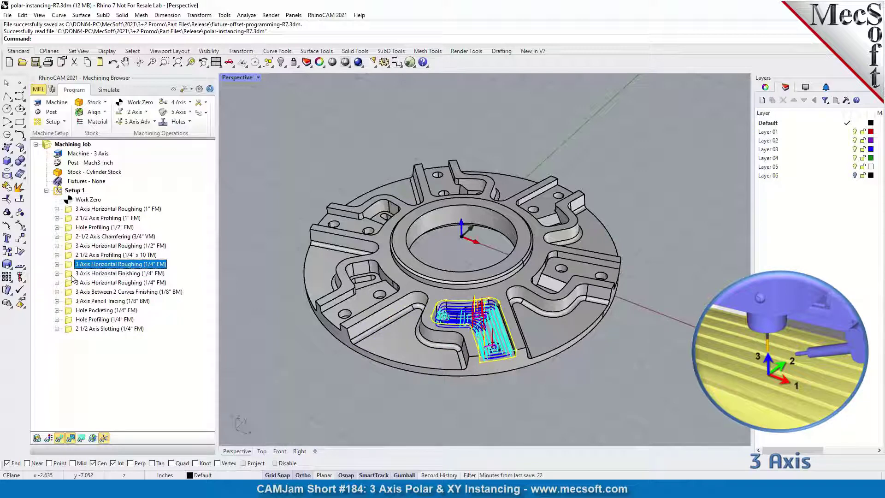
{"action": "left_click", "coordinate": [72, 274]}
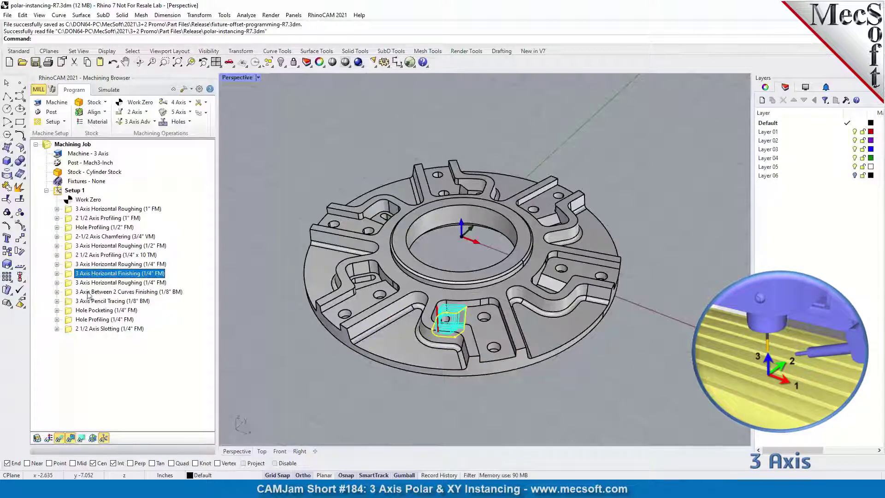
{"action": "left_click", "coordinate": [70, 283]}
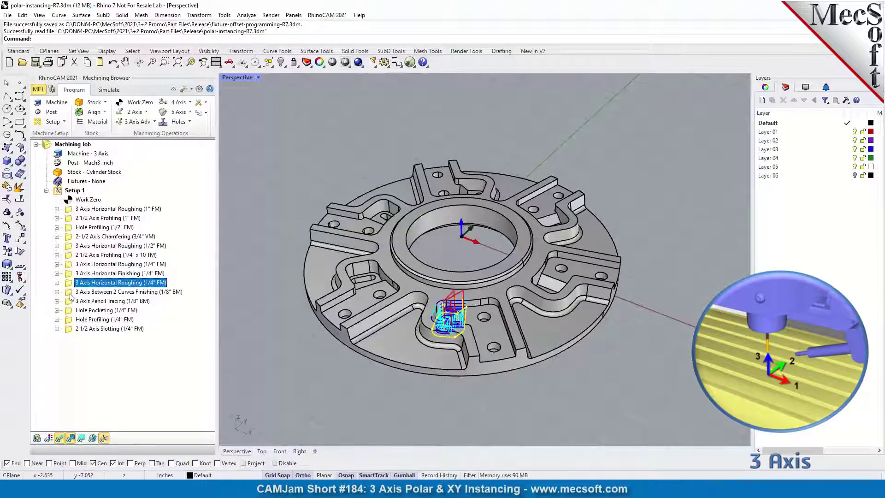
{"action": "left_click", "coordinate": [70, 293]}
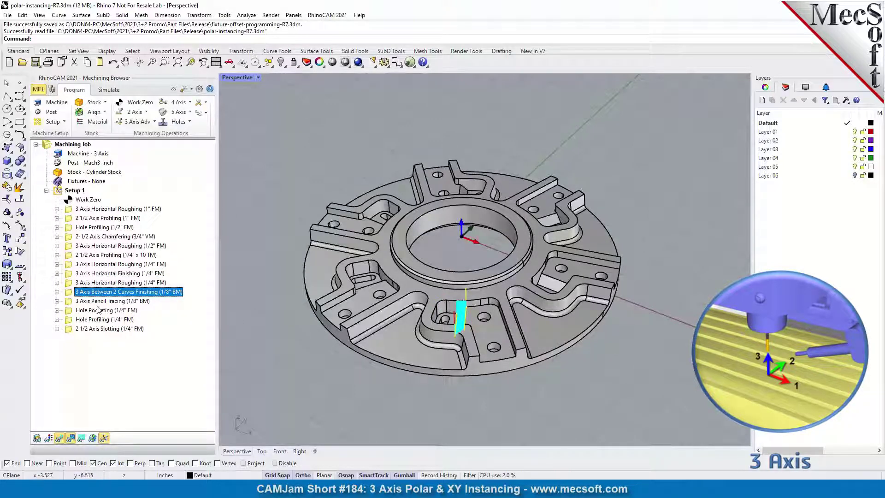
{"action": "left_click", "coordinate": [71, 303]}
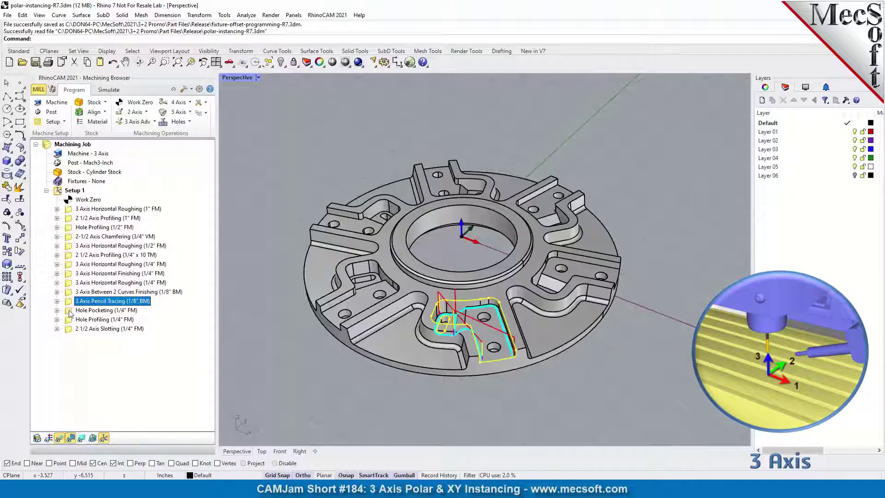
{"action": "left_click", "coordinate": [70, 312]}
{"action": "left_click", "coordinate": [71, 322]}
{"action": "left_click", "coordinate": [72, 330]}
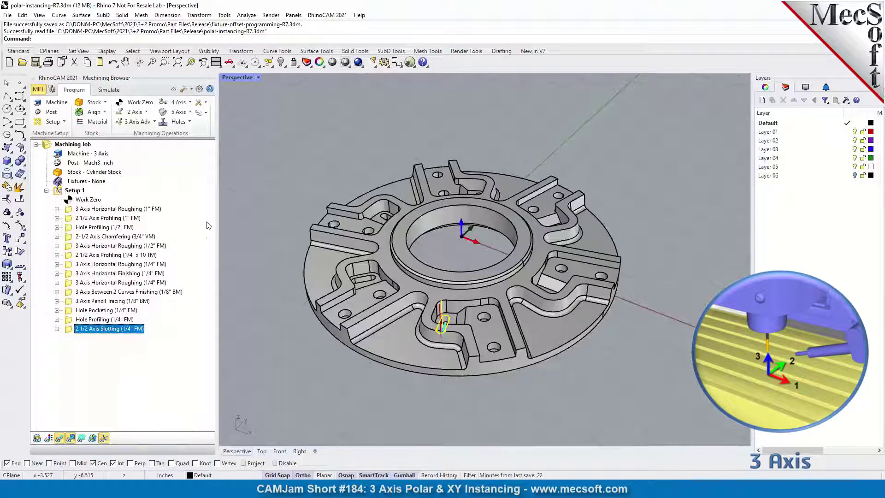
Step: Generate an XY Instance operation as a polar instance about the origin with a 360-degree angle to fill and 5 copies
{"action": "left_click", "coordinate": [199, 102]}
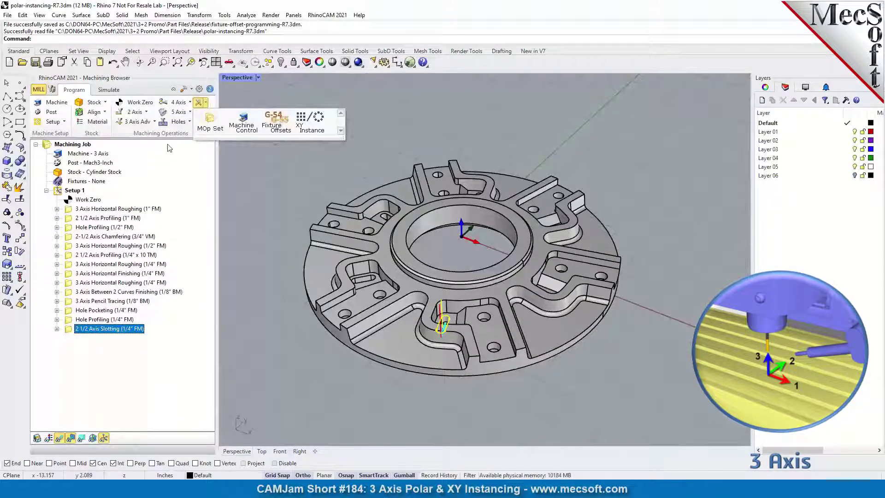
{"action": "left_click", "coordinate": [314, 122]}
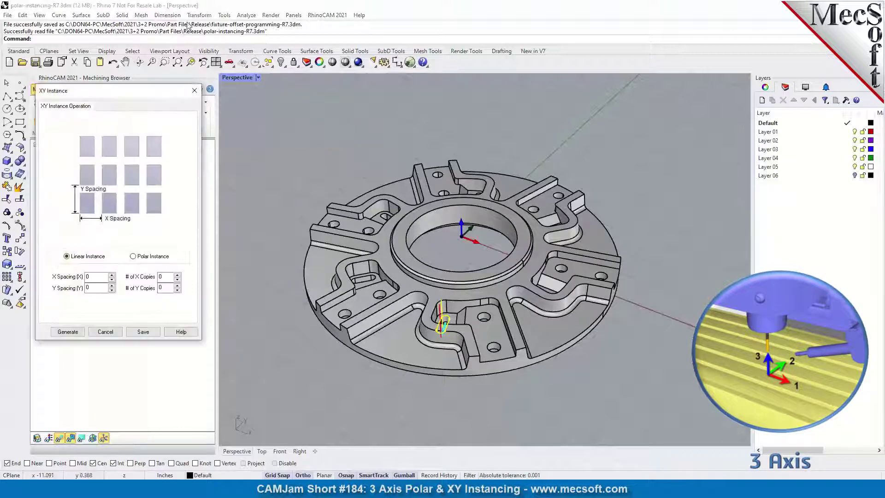
{"action": "left_click_drag", "start_coordinate": [133, 90], "coordinate": [174, 132]}
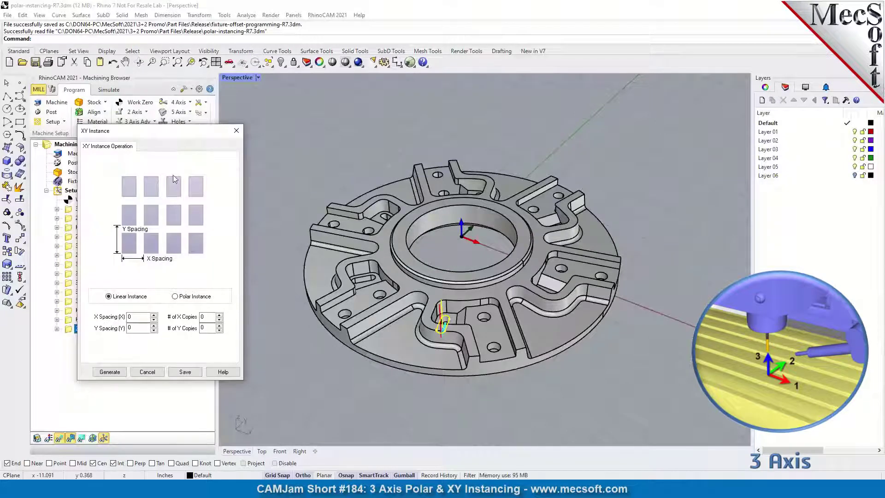
{"action": "left_click", "coordinate": [175, 297]}
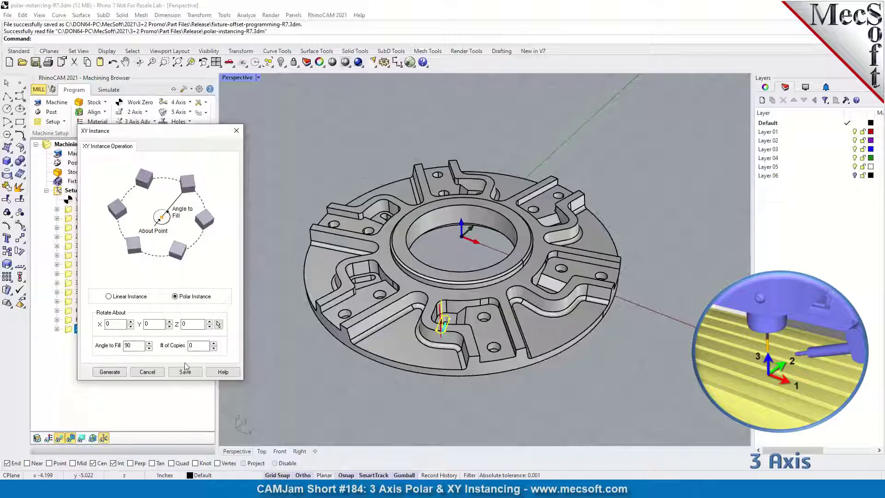
{"action": "double_click", "coordinate": [129, 346]}
{"action": "type", "text": "360"}
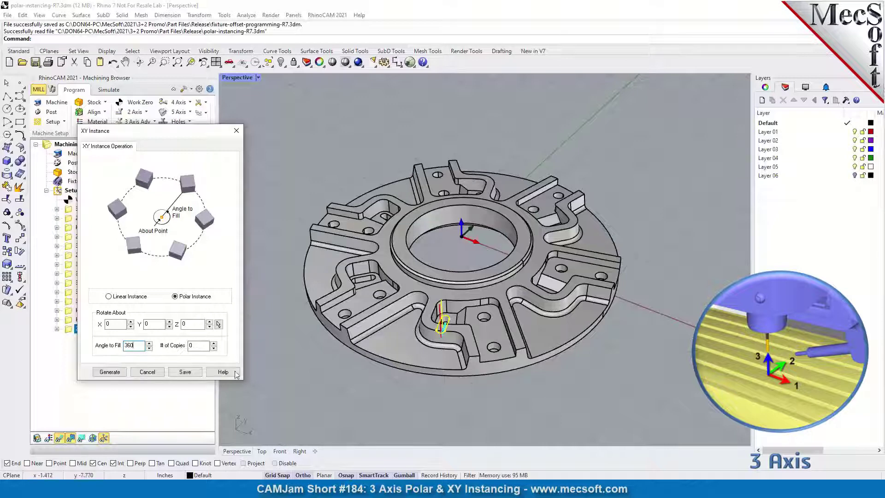
{"action": "double_click", "coordinate": [197, 345]}
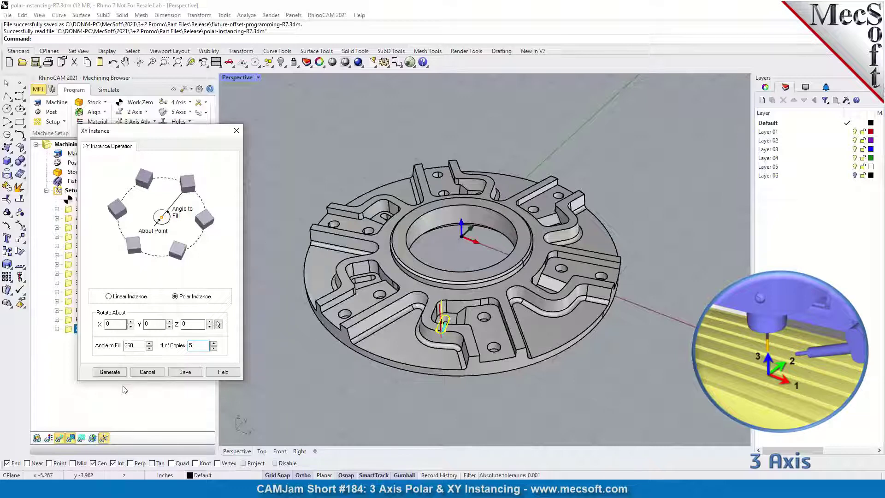
{"action": "left_click", "coordinate": [109, 372]}
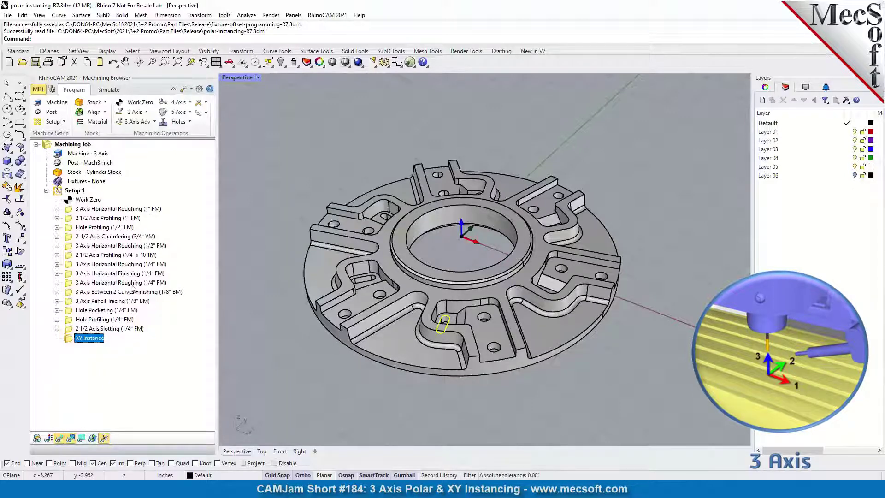
Step: Move the ten operations from the 1/2" horizontal roughing through the 2 1/2 axis slotting into the XY Instance and display its toolpaths
{"action": "left_click", "coordinate": [77, 255]}
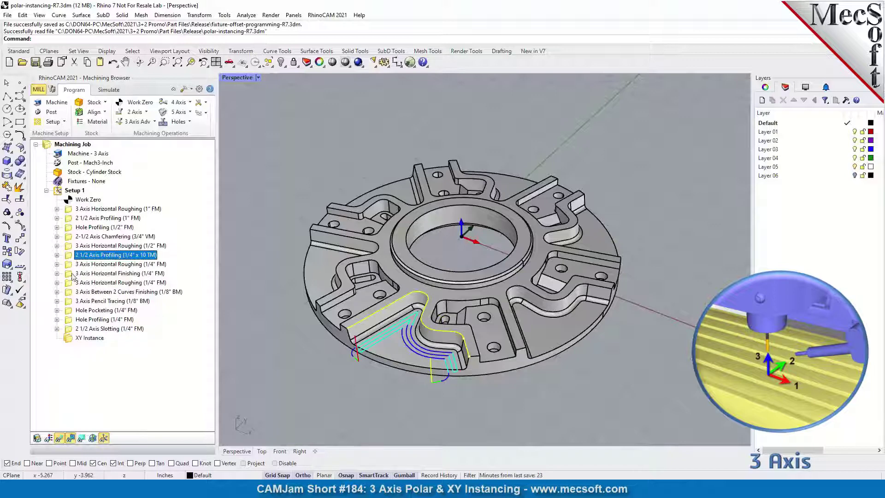
{"action": "left_click", "coordinate": [71, 246]}
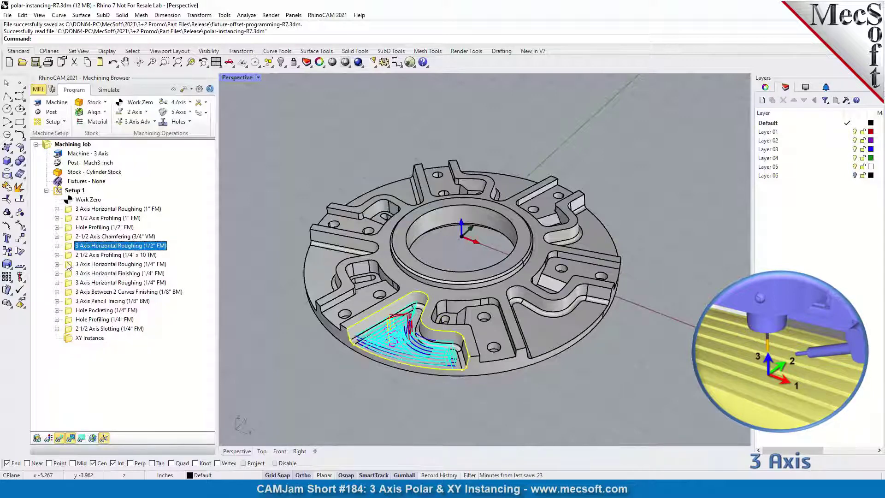
{"action": "left_click", "coordinate": [72, 256], "text": "ctrl"}
{"action": "left_click", "coordinate": [70, 264], "text": "ctrl"}
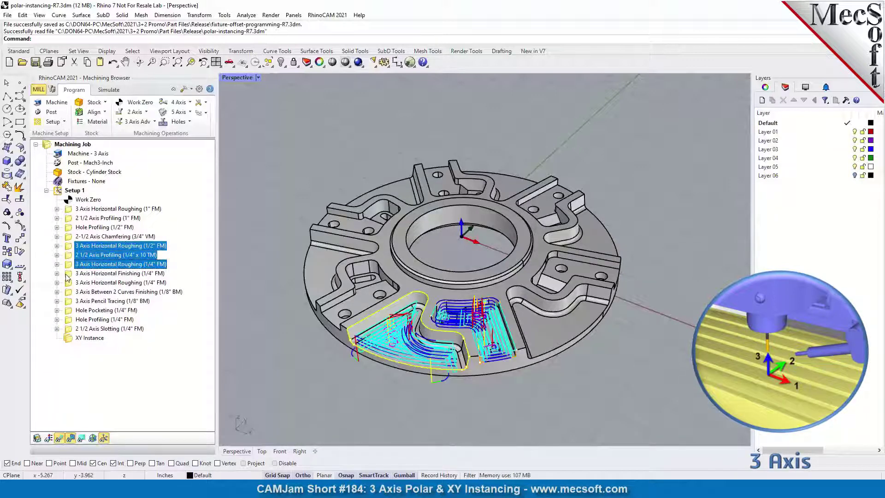
{"action": "left_click", "coordinate": [68, 273], "text": "ctrl"}
{"action": "left_click", "coordinate": [69, 283], "text": "ctrl"}
{"action": "left_click", "coordinate": [71, 292], "text": "ctrl"}
{"action": "left_click", "coordinate": [71, 301], "text": "ctrl"}
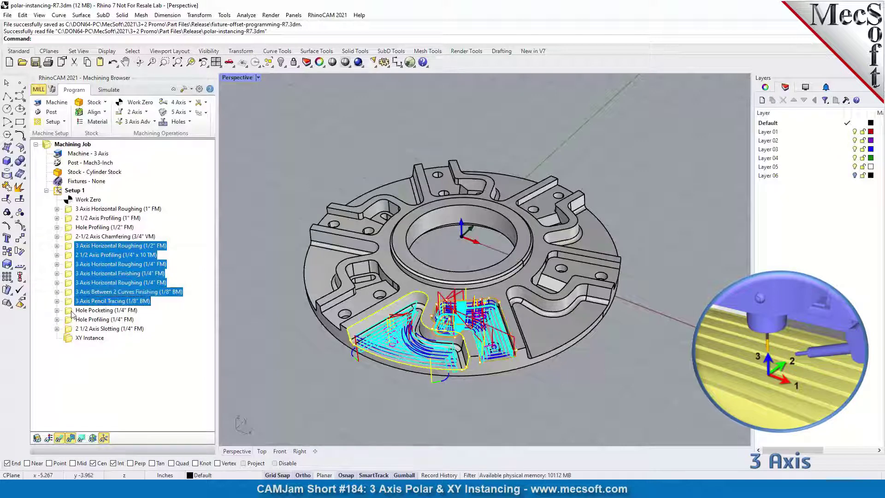
{"action": "left_click", "coordinate": [71, 311], "text": "ctrl"}
{"action": "left_click", "coordinate": [70, 320], "text": "ctrl"}
{"action": "left_click", "coordinate": [70, 329], "text": "ctrl"}
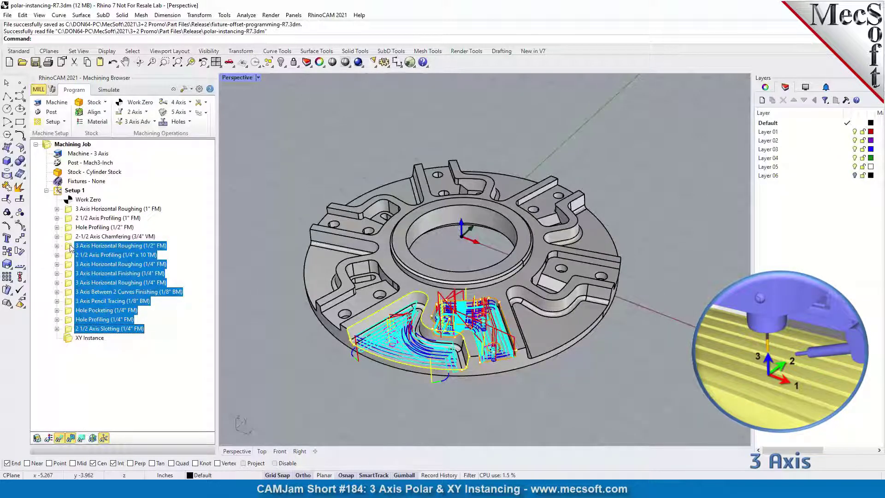
{"action": "left_click_drag", "start_coordinate": [71, 247], "coordinate": [72, 345]}
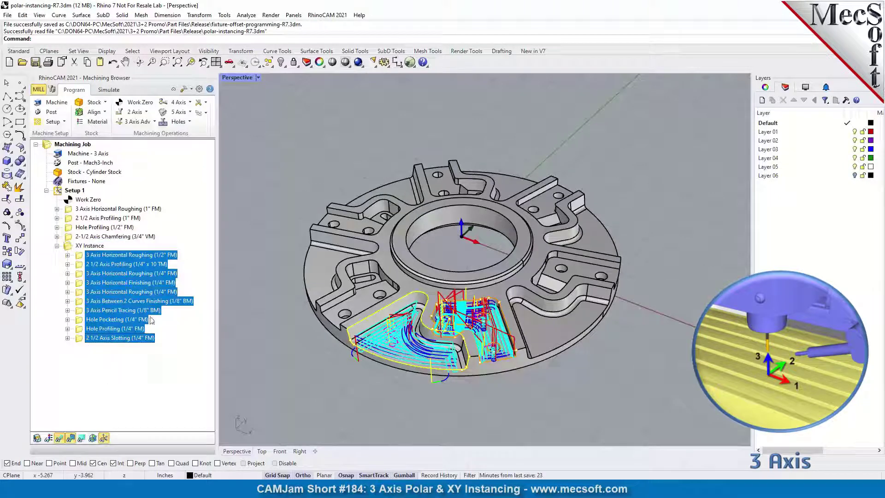
{"action": "left_click", "coordinate": [67, 249]}
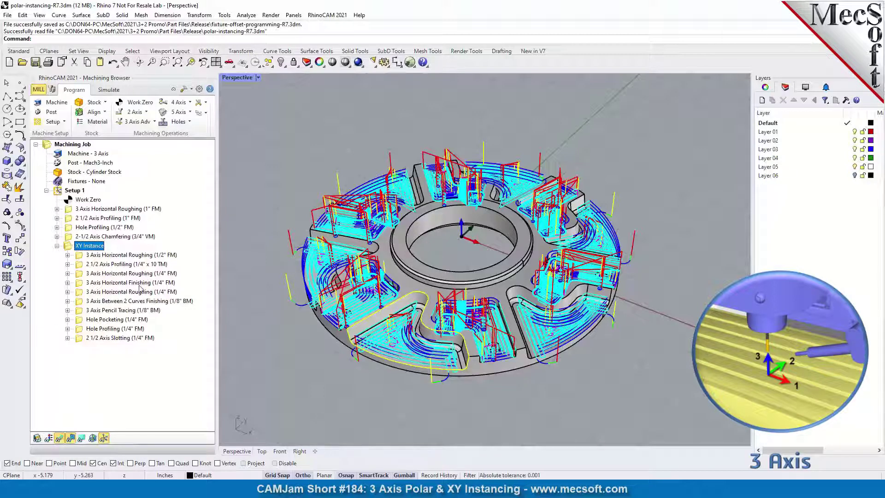
Step: Post Setup 1 with the Mach3-Inch post processor to the file polar-instancing-R7_Setup 1.nc
{"action": "left_click", "coordinate": [72, 191]}
{"action": "right_click", "coordinate": [71, 191]}
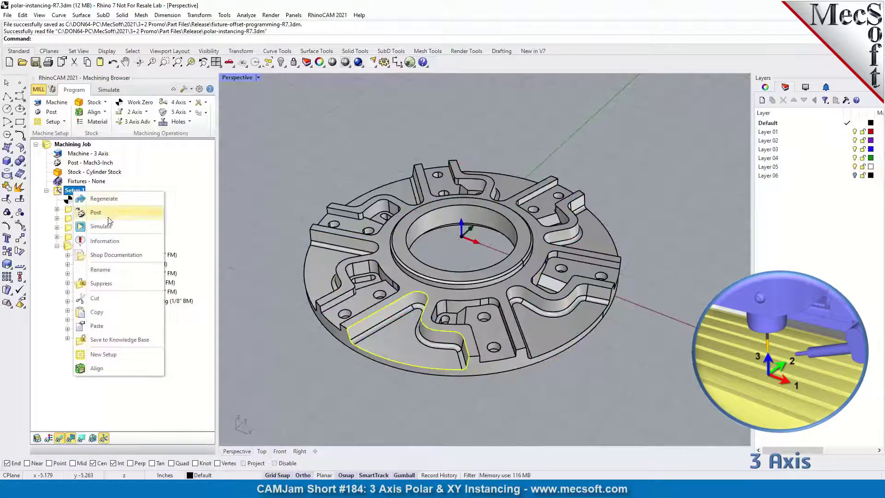
{"action": "left_click", "coordinate": [98, 208]}
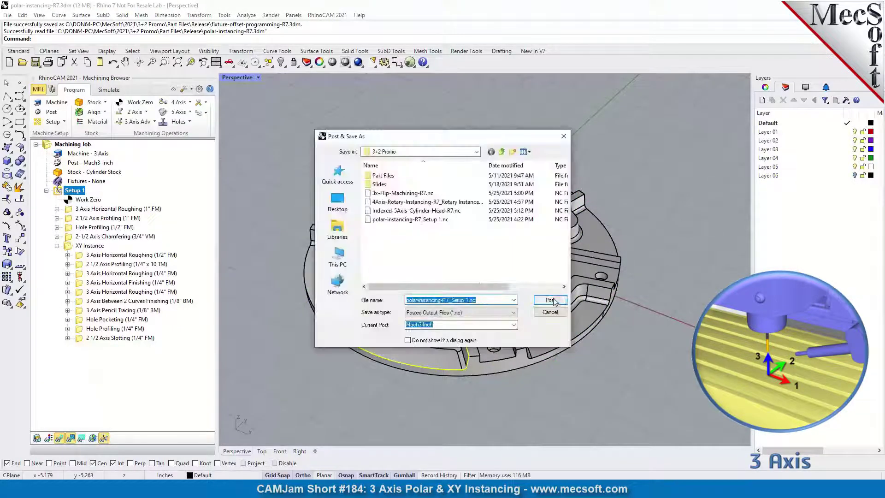
{"action": "left_click", "coordinate": [549, 299]}
{"action": "left_click", "coordinate": [464, 245]}
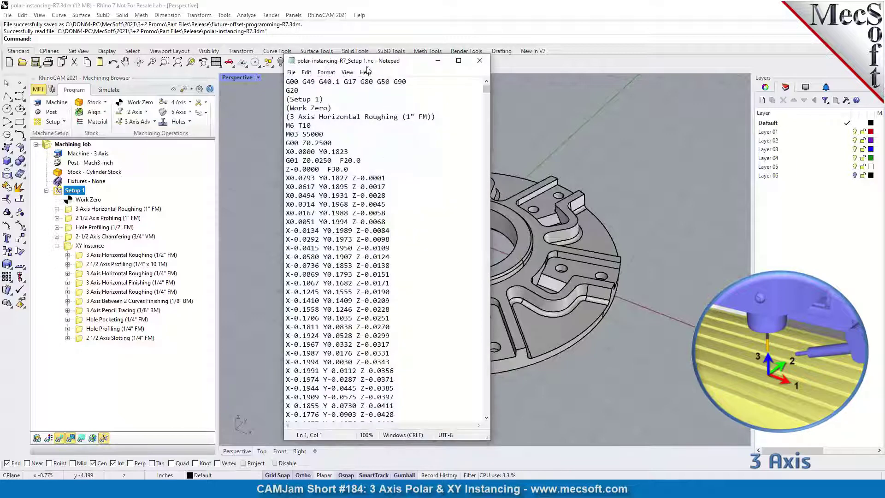
Step: Search the posted G-code with match case for "Instance" and examine the INSTANCE #: 1 block of the 1/2" horizontal roughing
{"action": "left_click", "coordinate": [306, 72]}
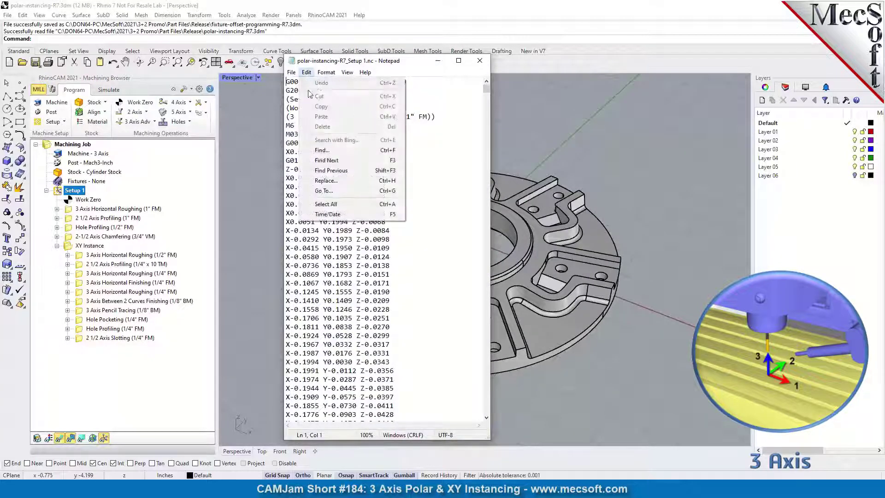
{"action": "left_click", "coordinate": [323, 150]}
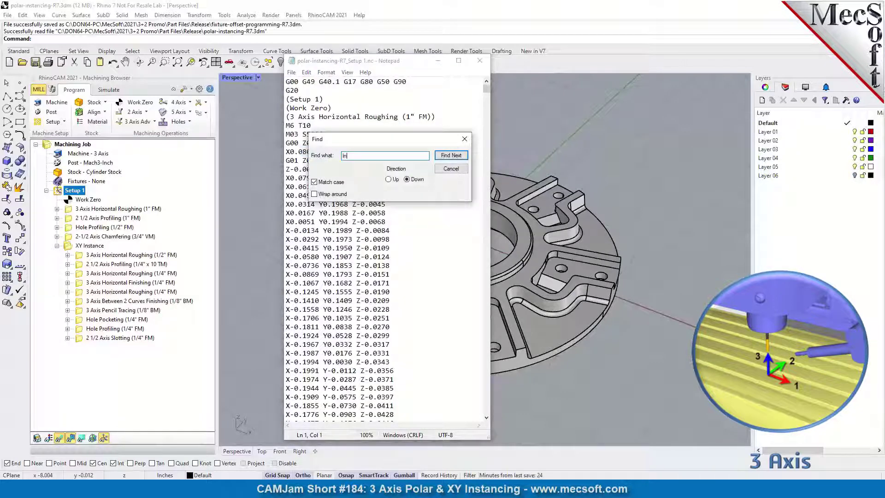
{"action": "type", "text": "Instance"}
{"action": "key", "text": "Return"}
{"action": "left_click_drag", "start_coordinate": [427, 140], "coordinate": [204, 128]}
{"action": "scroll", "coordinate": [383, 253], "scroll_direction": "down", "scroll_amount": 1}
{"action": "scroll", "coordinate": [383, 253], "scroll_direction": "down", "scroll_amount": 7}
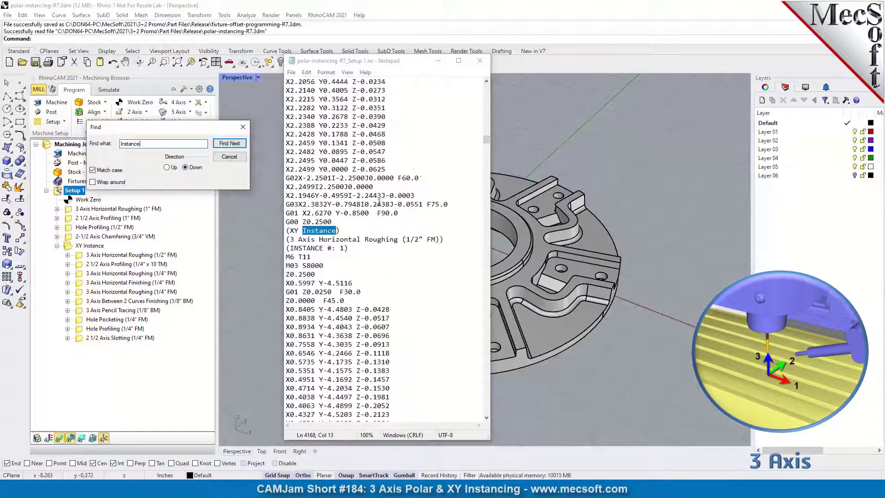
{"action": "left_click_drag", "start_coordinate": [346, 222], "coordinate": [286, 222]}
{"action": "scroll", "coordinate": [345, 214], "scroll_direction": "down", "scroll_amount": 2}
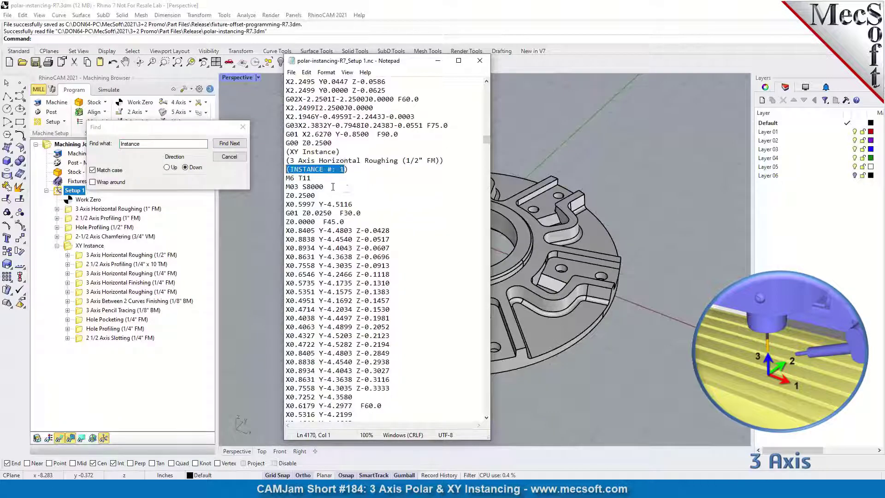
Step: Step through the remaining "Instance" matches in the G-code, examining the start of each block from instance 2 through instance 6
{"action": "left_click", "coordinate": [229, 143]}
{"action": "scroll", "coordinate": [359, 219], "scroll_direction": "down", "scroll_amount": 10}
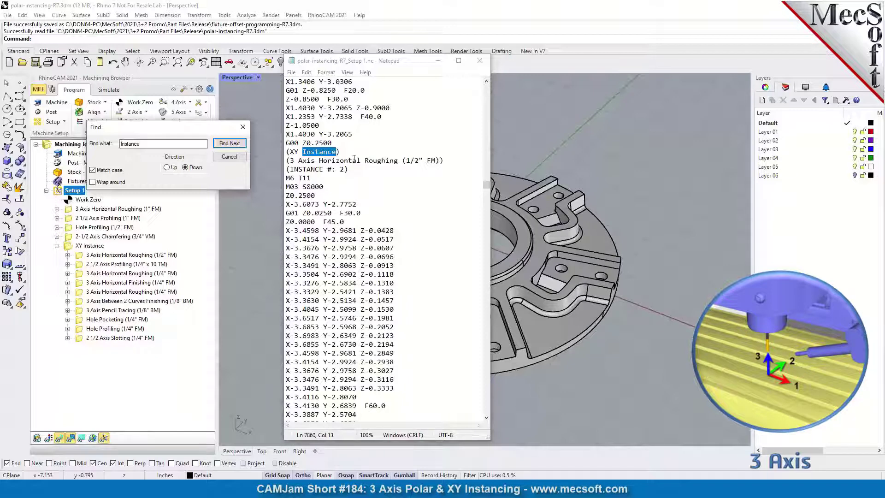
{"action": "key", "text": "Return"}
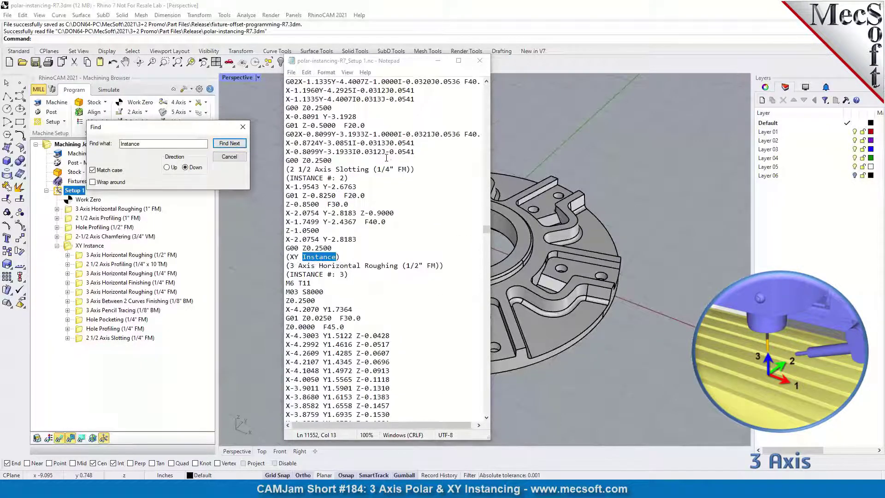
{"action": "left_click", "coordinate": [230, 143]}
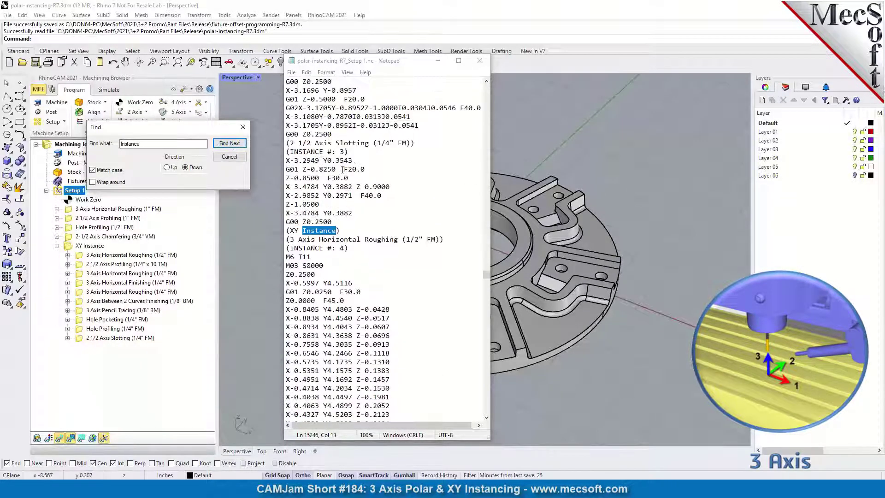
{"action": "left_click", "coordinate": [229, 143]}
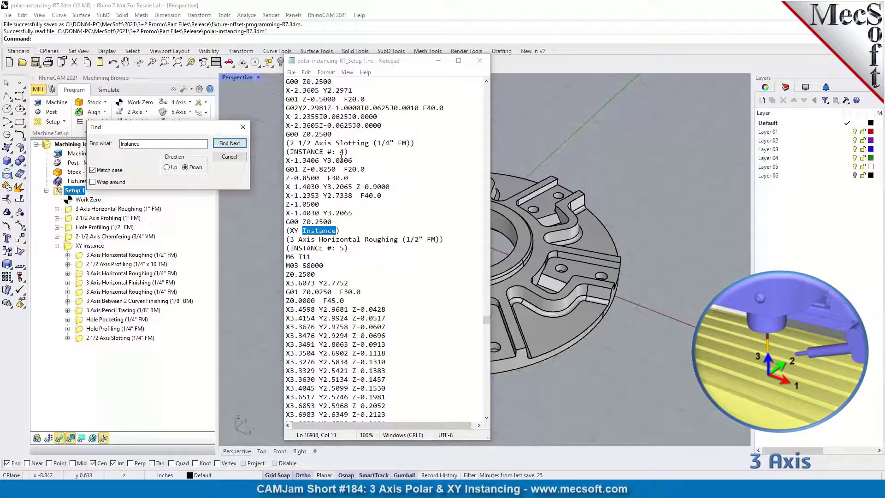
{"action": "left_click", "coordinate": [229, 144]}
{"action": "scroll", "coordinate": [400, 210], "scroll_direction": "down", "scroll_amount": 10}
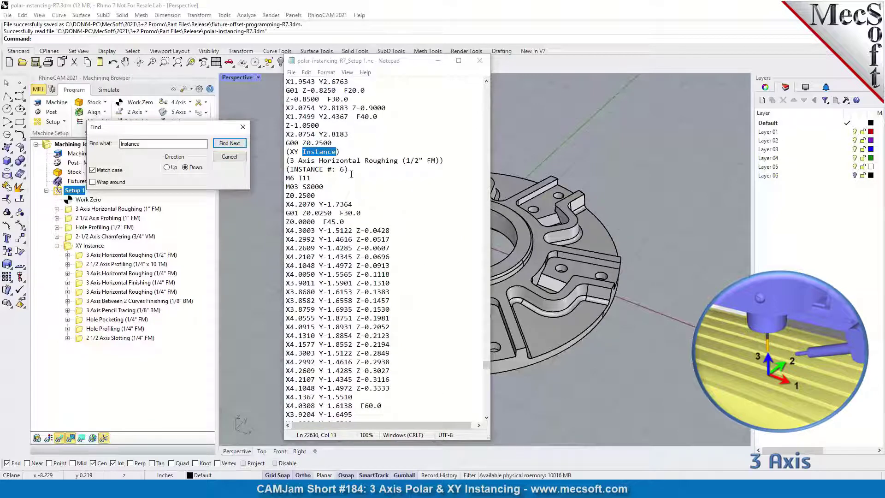
{"action": "left_click", "coordinate": [353, 170]}
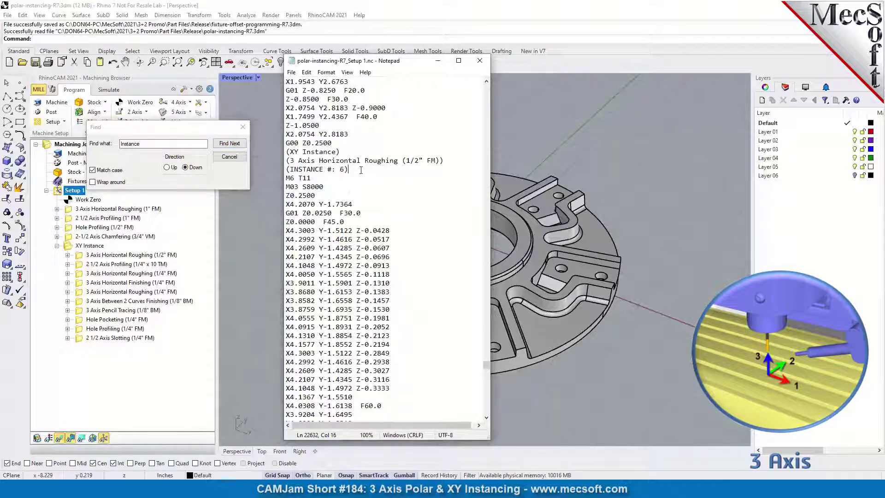
{"action": "scroll", "coordinate": [393, 310], "scroll_direction": "down", "scroll_amount": 6}
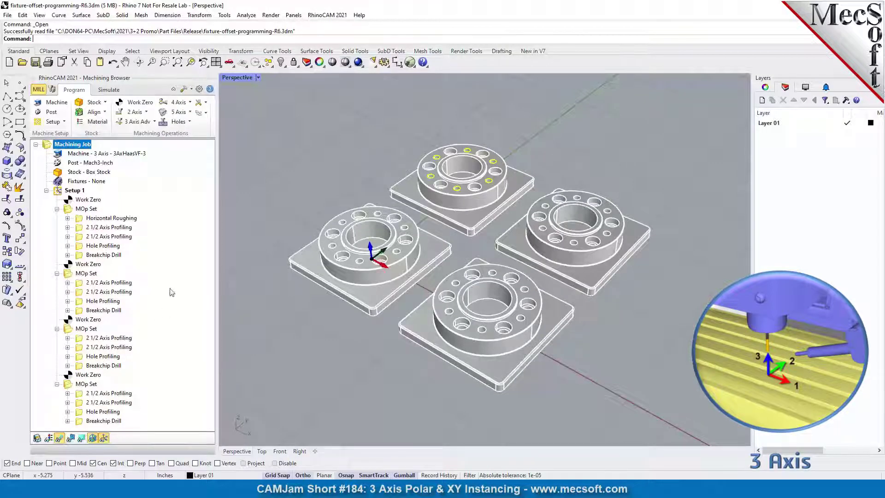
Step: Delete the last three MOp Sets and their preceding Work Zeros from Setup 1, keeping only the first pair
{"action": "left_click", "coordinate": [84, 385]}
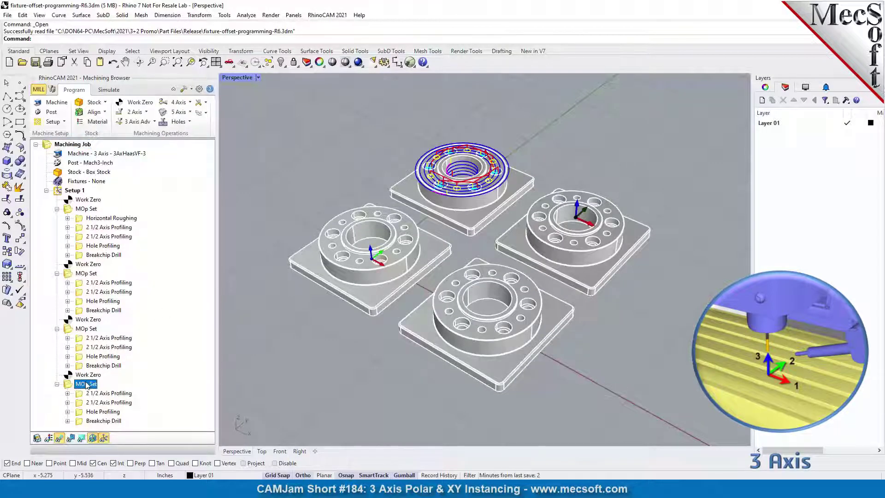
{"action": "key", "text": "Delete"}
{"action": "key", "text": "Delete"}
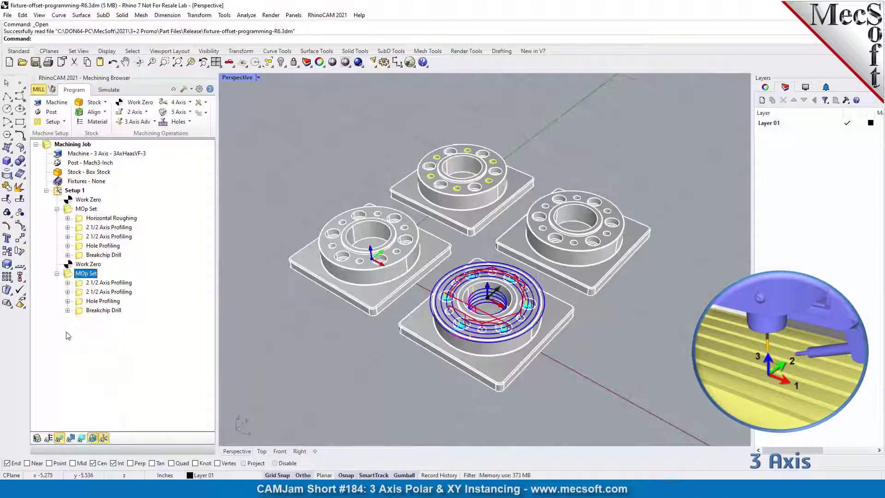
{"action": "key", "text": "Delete"}
{"action": "key", "text": "Delete"}
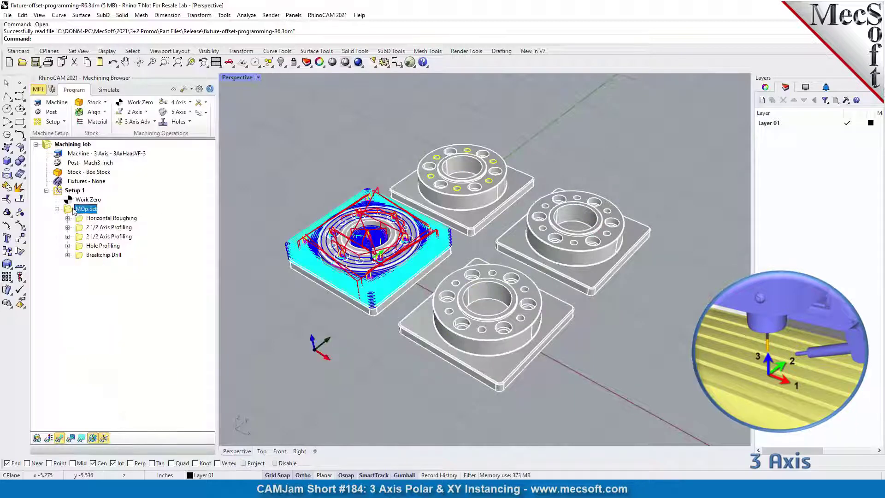
Step: Generate an XY Instance operation as a linear instance with 7.5 spacing and 1 copy in both X and Y
{"action": "left_click", "coordinate": [57, 209]}
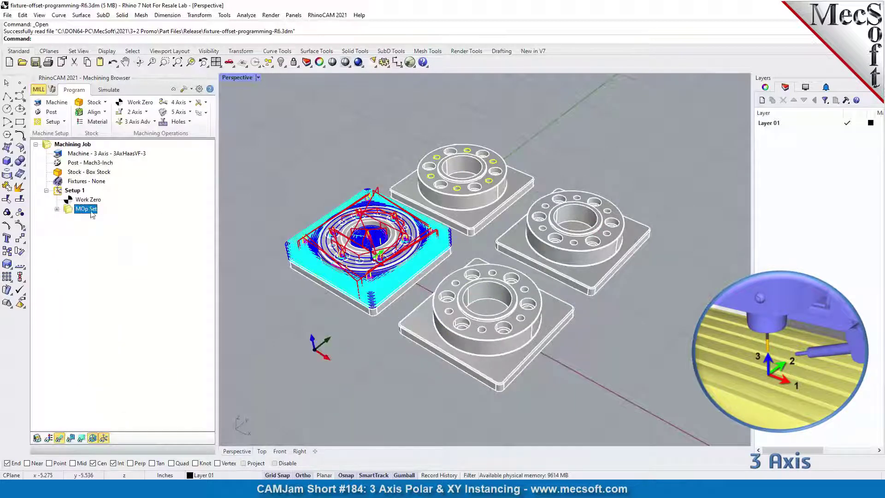
{"action": "left_click", "coordinate": [199, 102]}
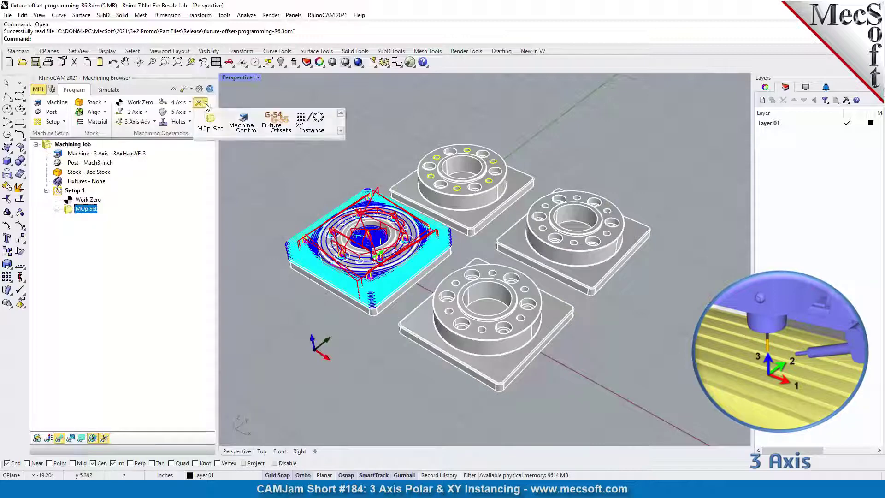
{"action": "left_click", "coordinate": [315, 122]}
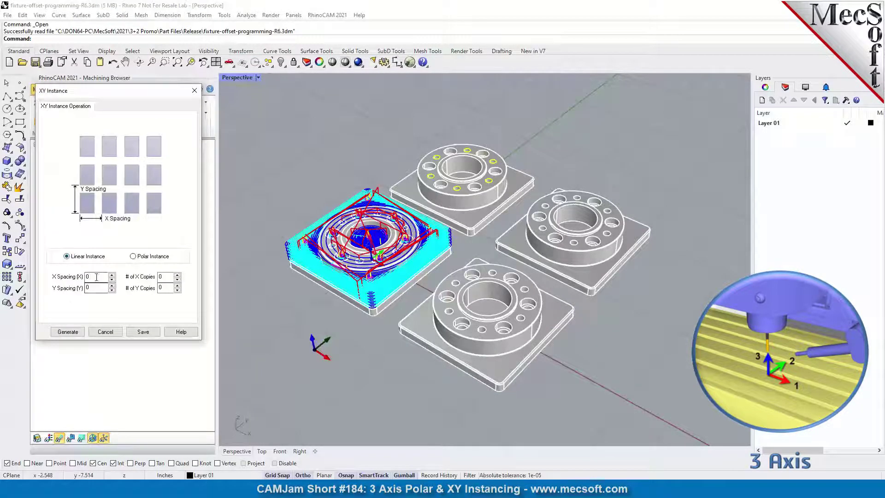
{"action": "left_click_drag", "start_coordinate": [96, 277], "coordinate": [65, 278]}
{"action": "type", "text": "7"}
{"action": "type", "text": "7"}
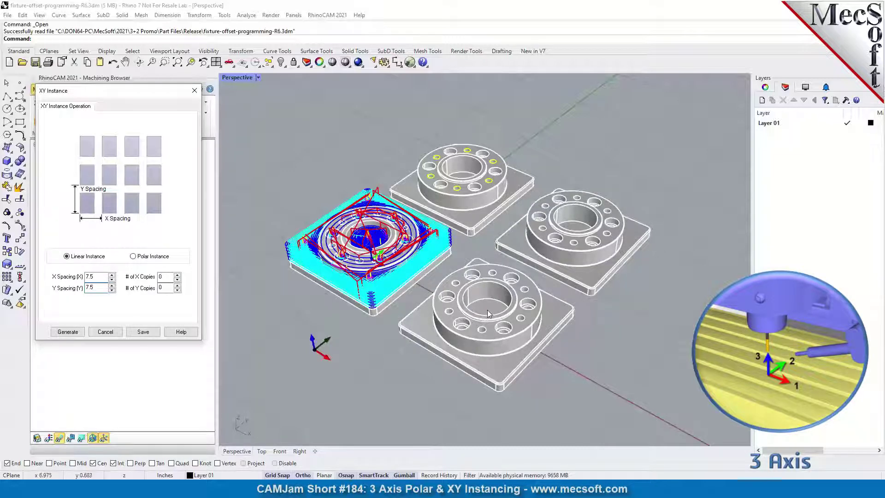
{"action": "double_click", "coordinate": [161, 276]}
{"action": "type", "text": "1"}
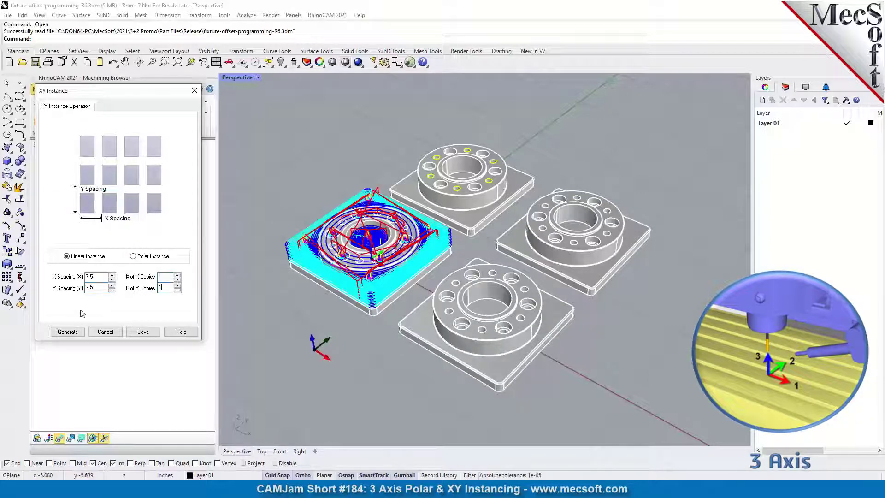
{"action": "left_click", "coordinate": [68, 332]}
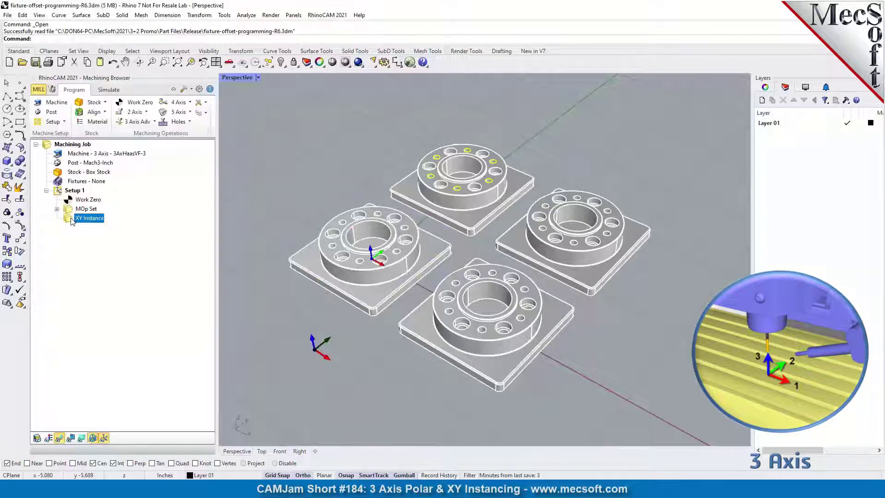
Step: Select the MOp Set together with its Horizontal Roughing, both 2 1/2 Axis Profiling and Hole Profiling operations
{"action": "left_click", "coordinate": [56, 209]}
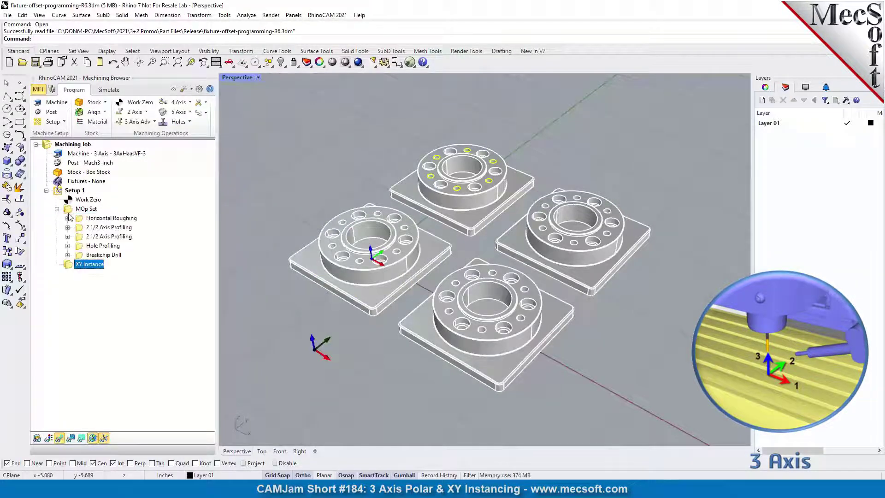
{"action": "left_click", "coordinate": [83, 209]}
{"action": "left_click", "coordinate": [80, 218], "text": "ctrl"}
{"action": "left_click", "coordinate": [81, 226], "text": "ctrl"}
{"action": "left_click", "coordinate": [81, 245], "text": "ctrl"}
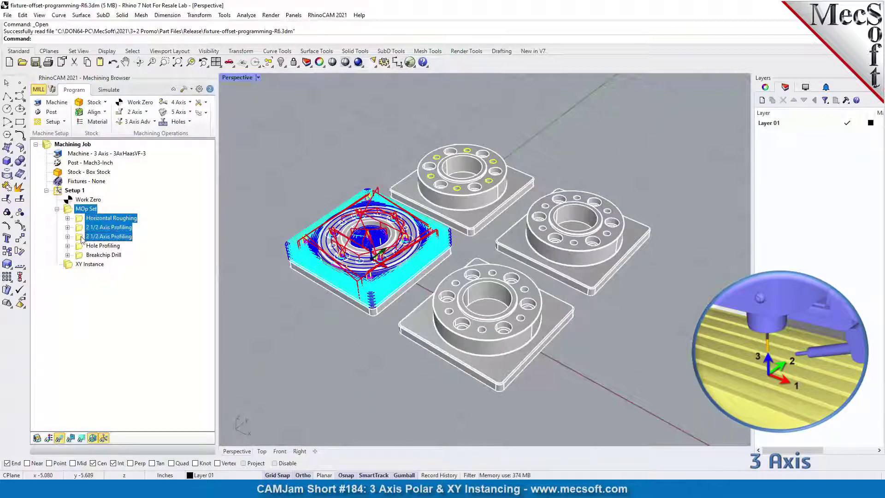